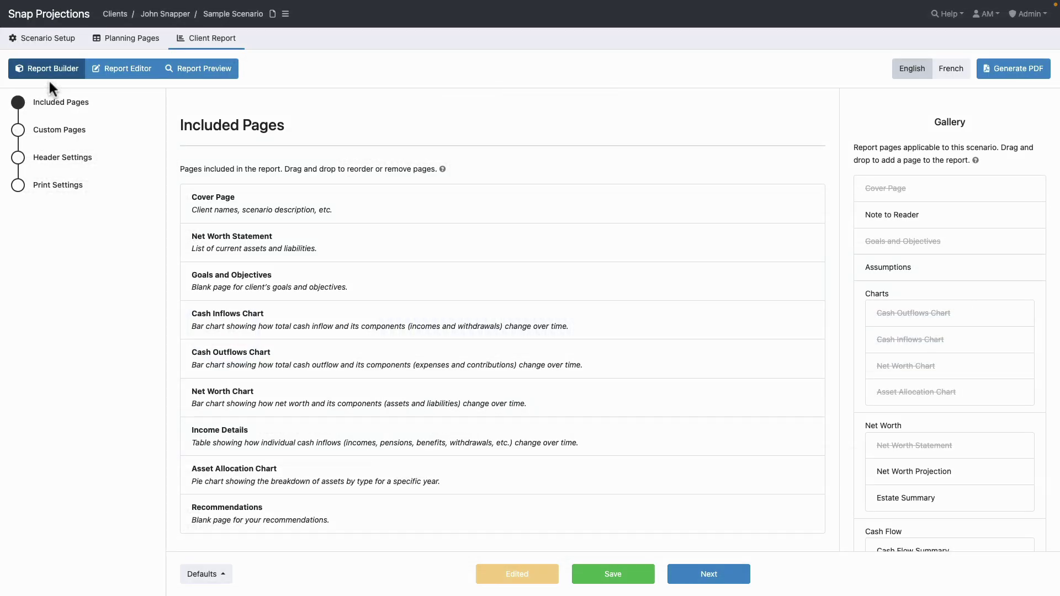
Remove Estate Summary and Net Worth Chart from the included pages and add Assumptions third
click(50, 83)
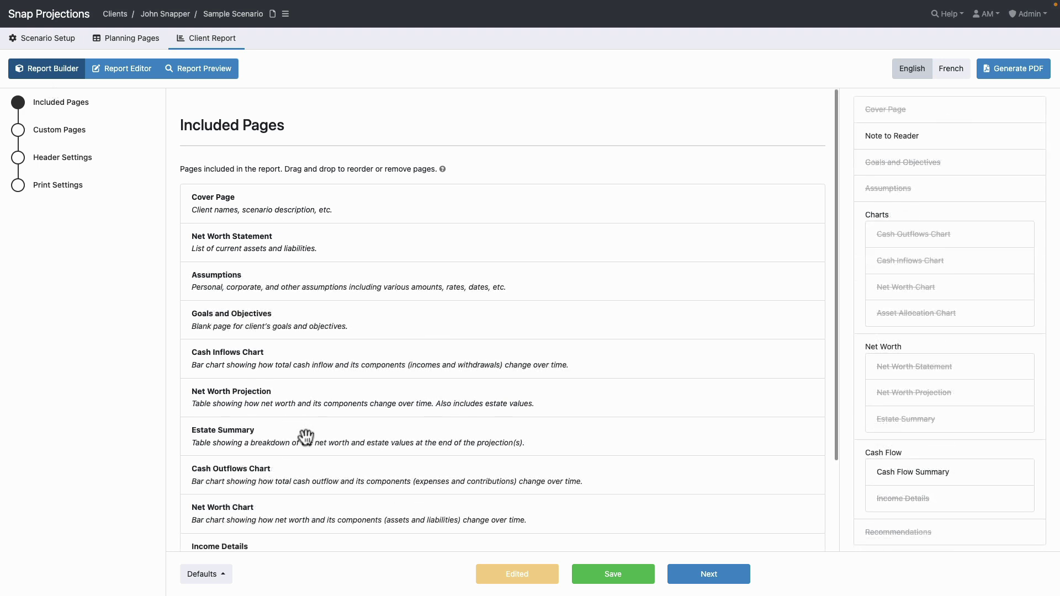
drag(305, 437, 56, 422)
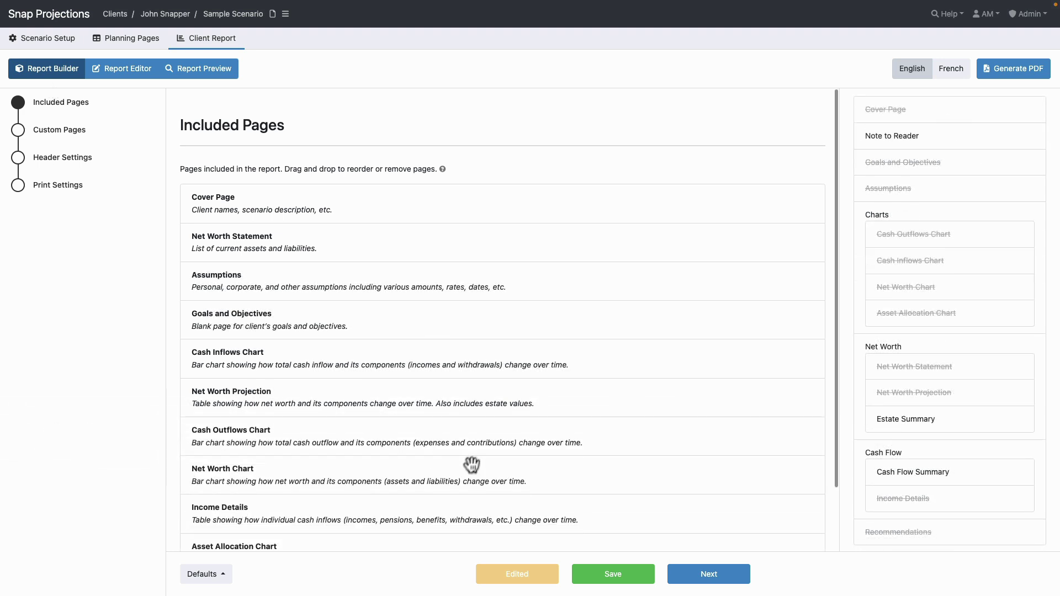
drag(471, 465, 1024, 391)
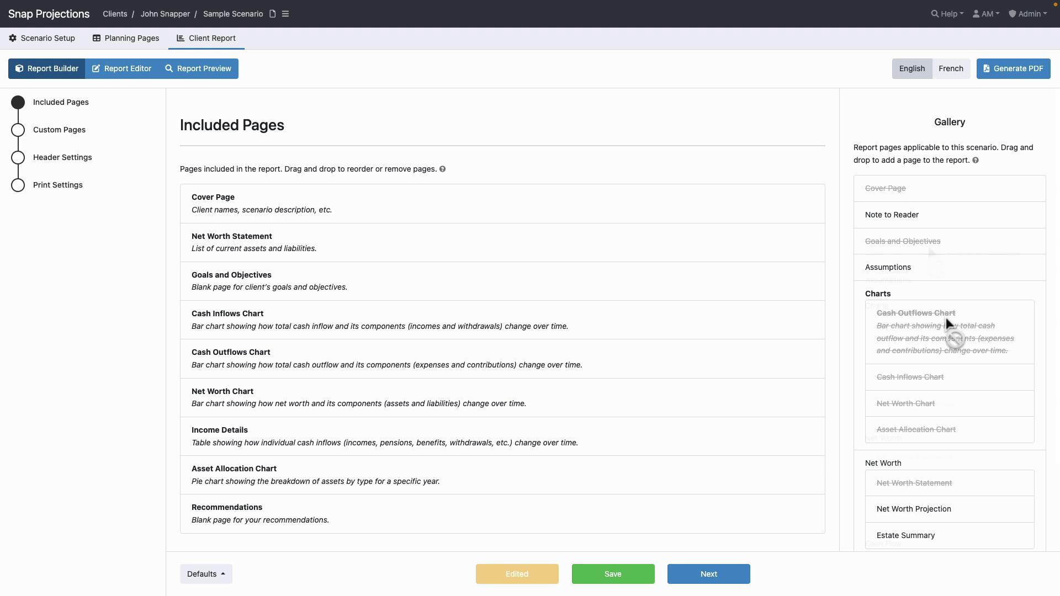
drag(946, 270, 383, 278)
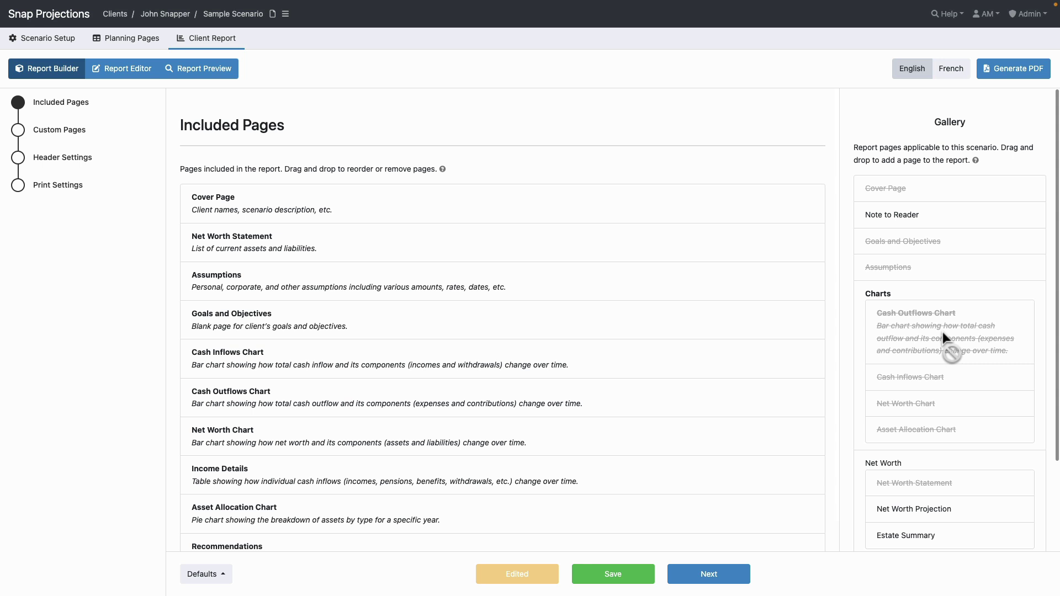
Add Net Worth Projection and Estate Summary below the Cash Inflows Chart page
scroll(979, 374, down, 3)
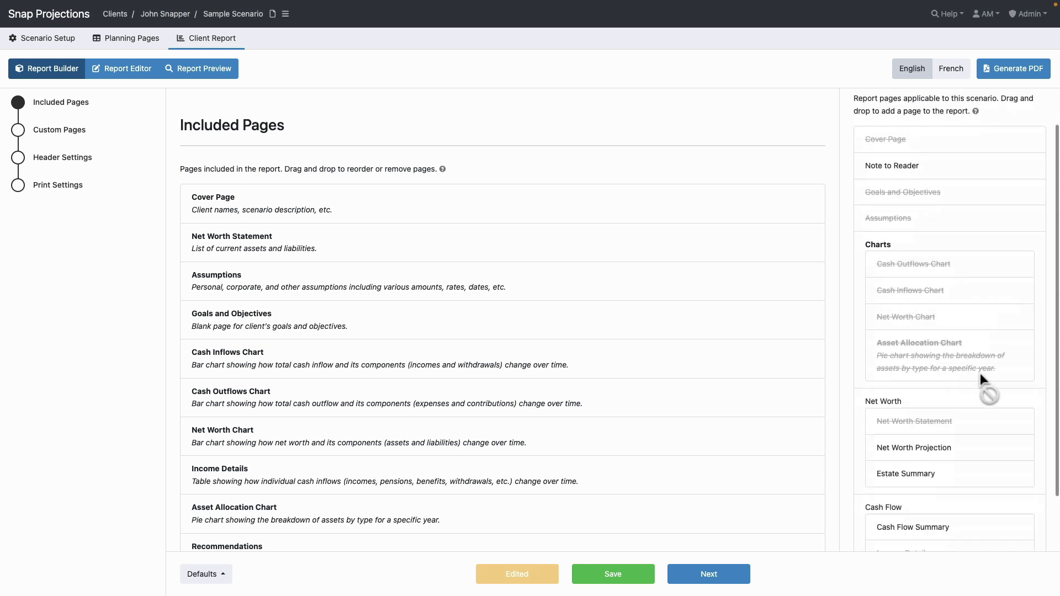
click(963, 392)
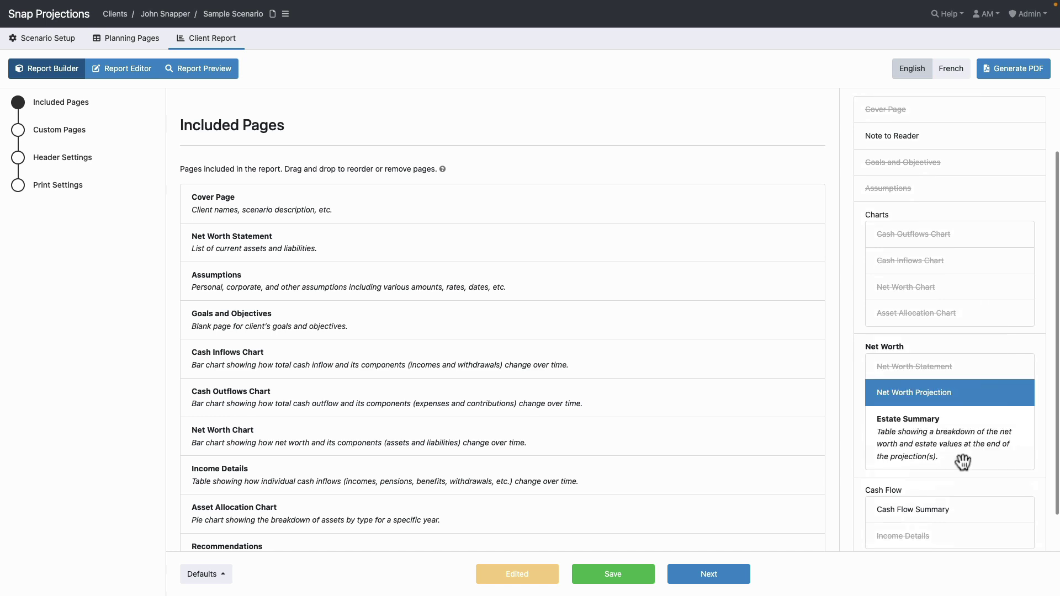
click(960, 449)
drag(959, 434, 362, 379)
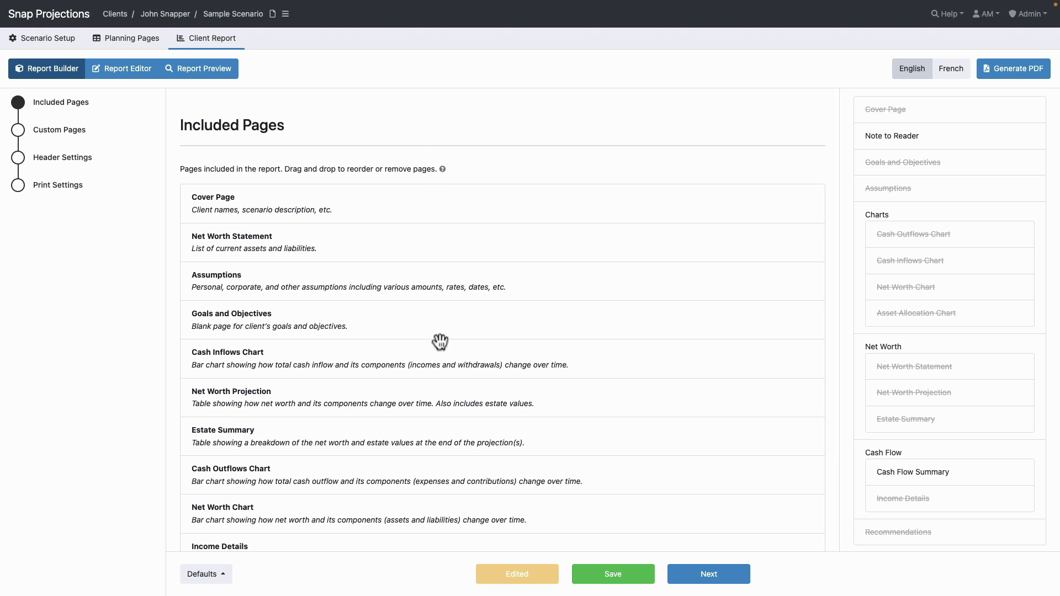
Drop Estate Summary and Net Worth Chart; move Income Details above Goals and Net Worth Projection above Assumptions
drag(302, 437, 59, 432)
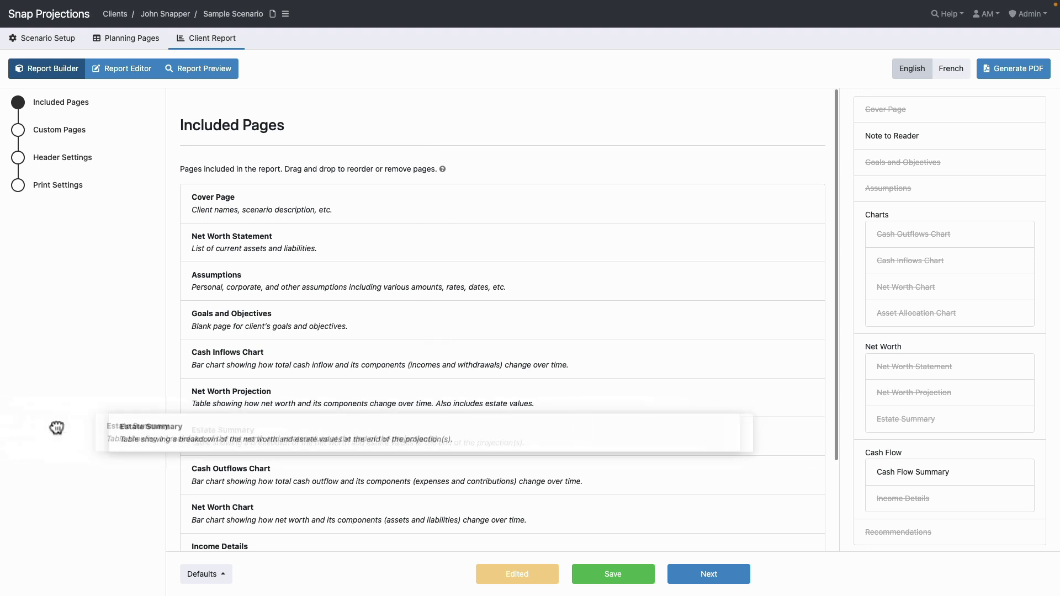
mouse_move(466, 478)
mouse_down()
mouse_move(1049, 395)
mouse_move(1025, 394)
mouse_up()
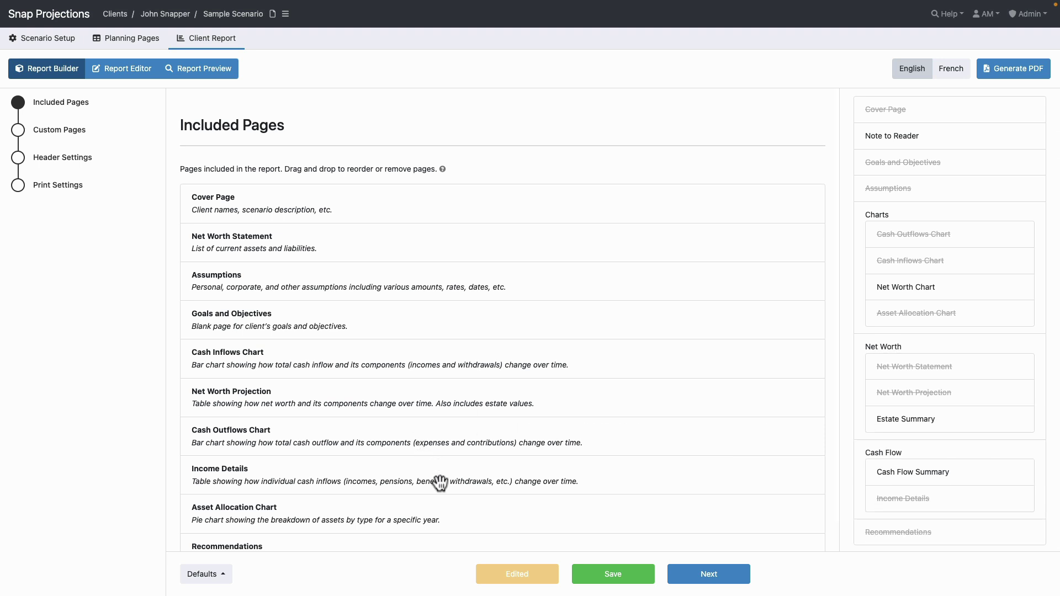
drag(421, 489, 423, 331)
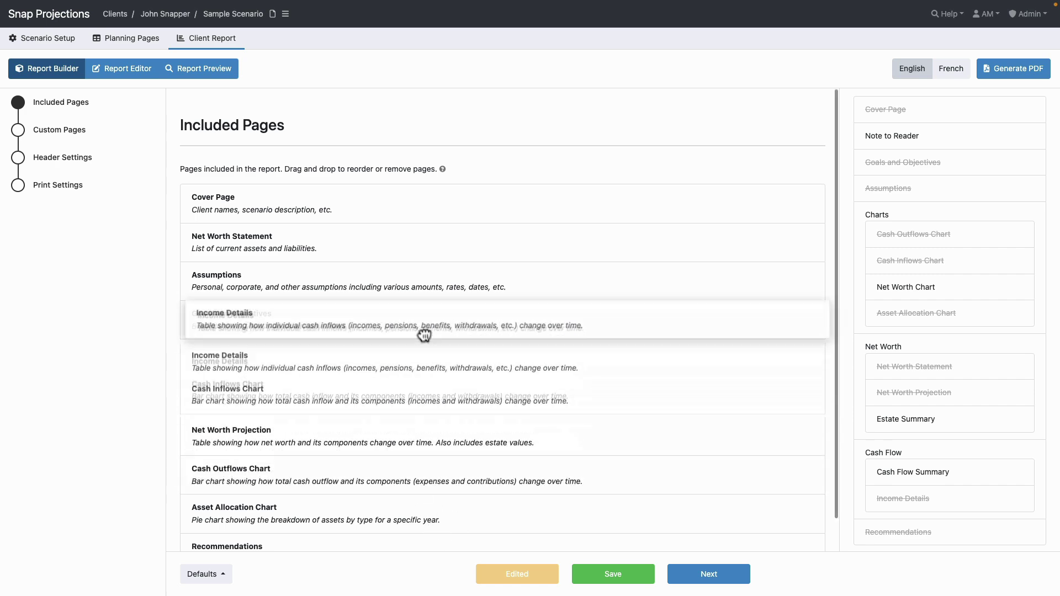
drag(419, 428, 434, 267)
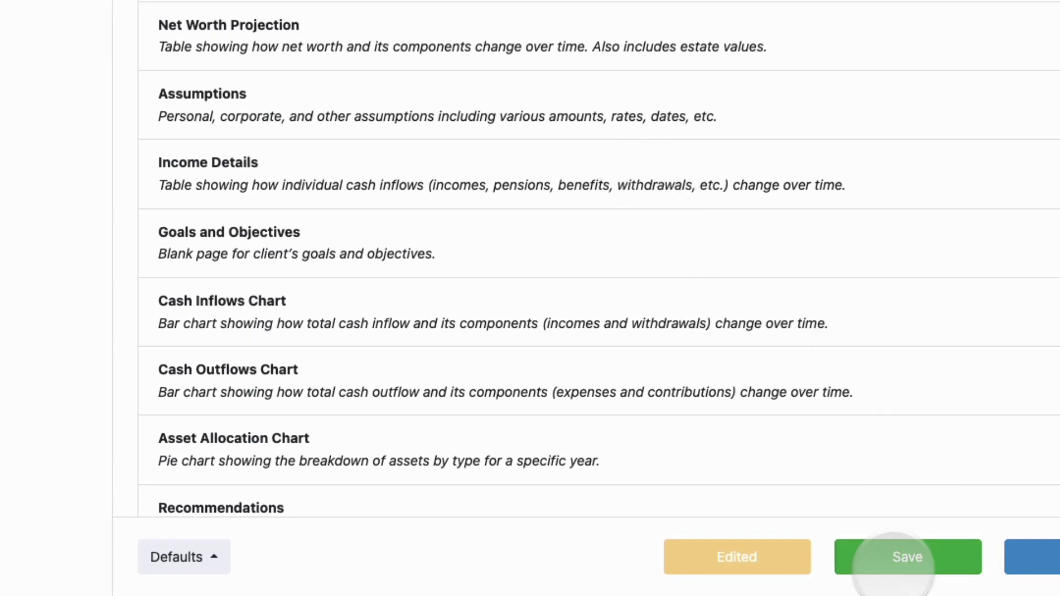
Save the reordered included pages and show the Defaults dropdown options
click(905, 558)
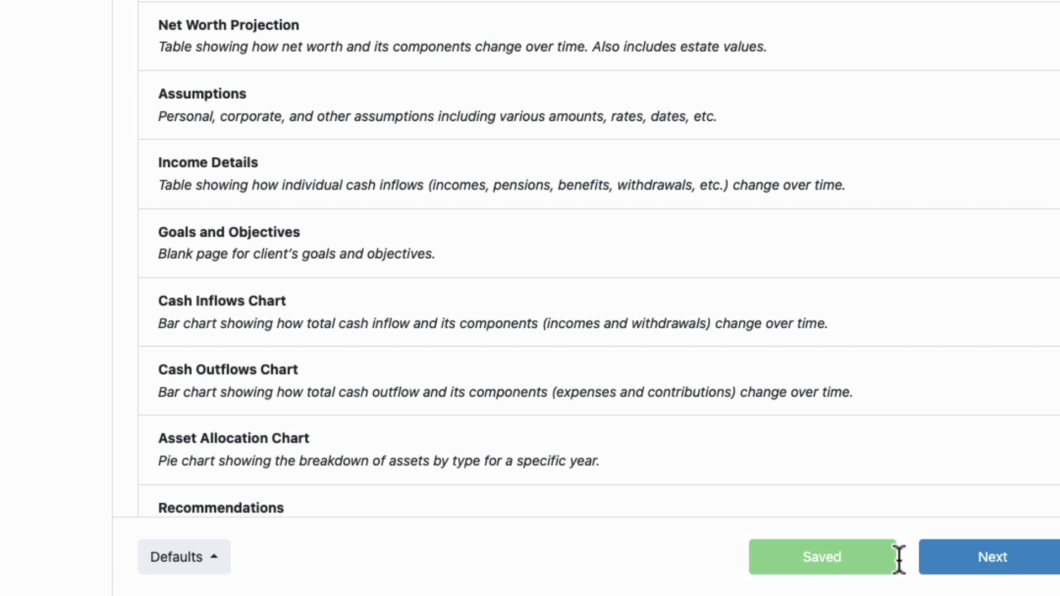
click(197, 559)
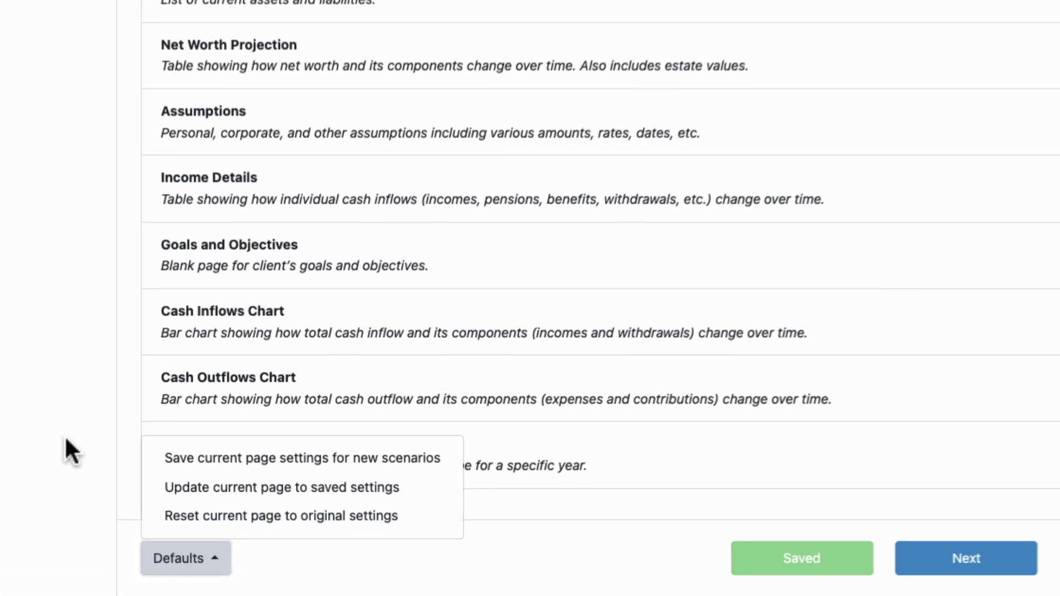
Close the Defaults dropdown, returning to the saved Included Pages list
click(79, 461)
mouse_move(476, 409)
mouse_down()
mouse_move(1003, 343)
mouse_move(946, 355)
mouse_up()
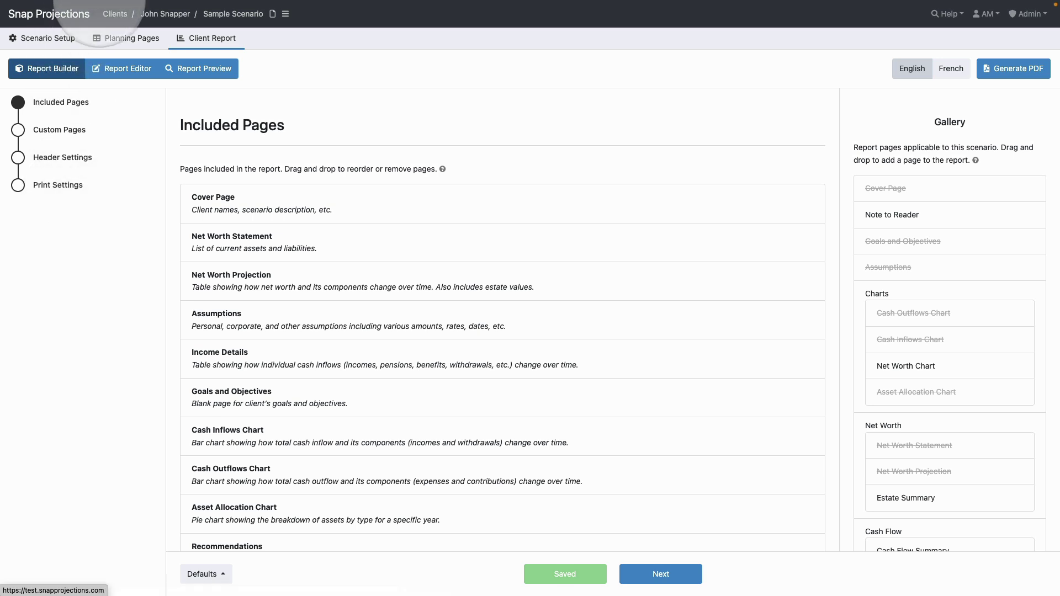
In the Report Editor, select the Cash Inflows Chart page and place the cursor in its comments box
click(116, 70)
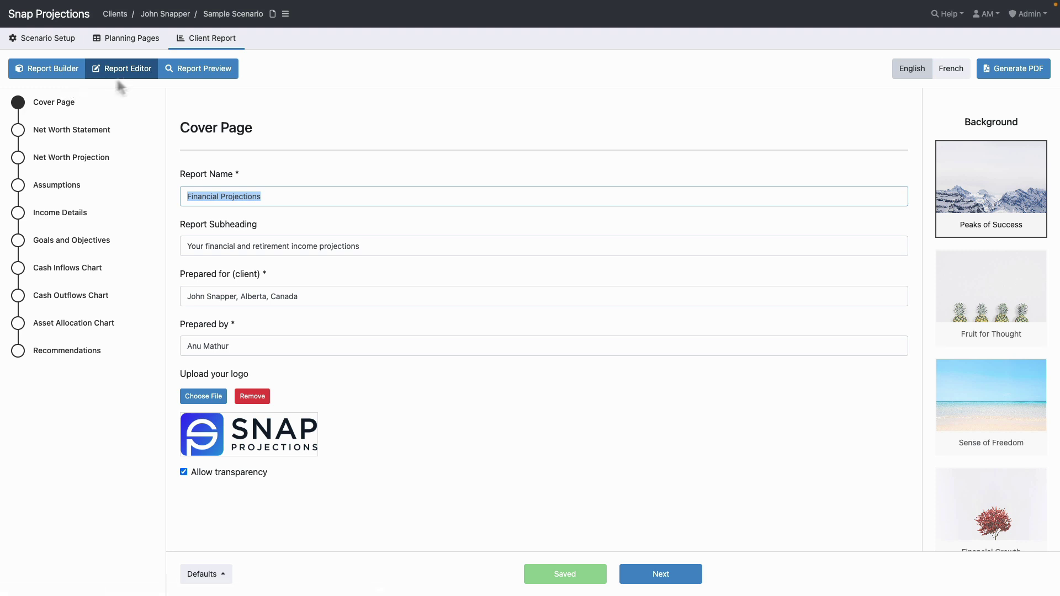
click(49, 105)
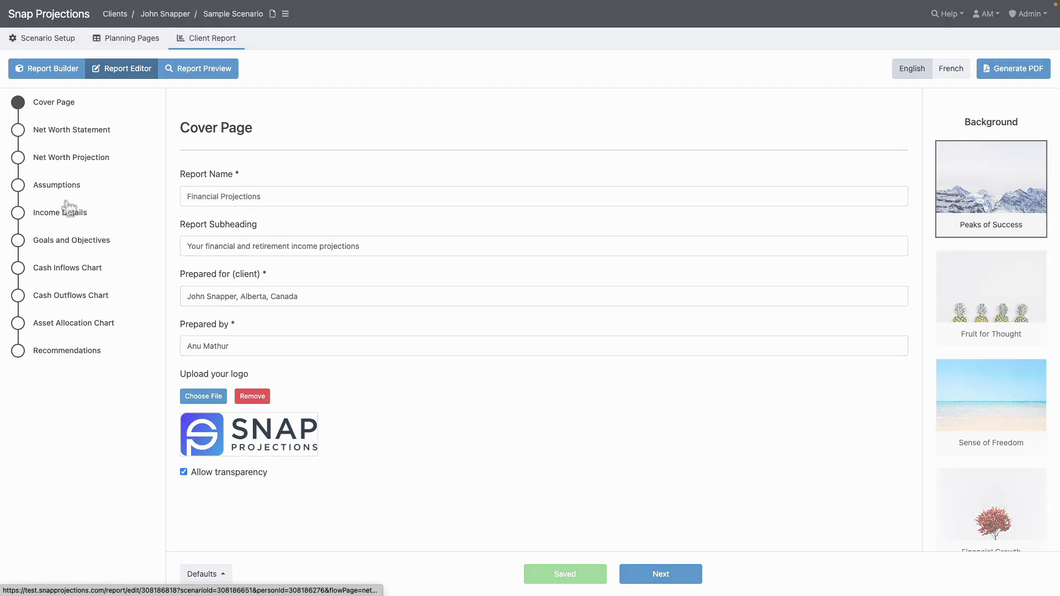
click(87, 269)
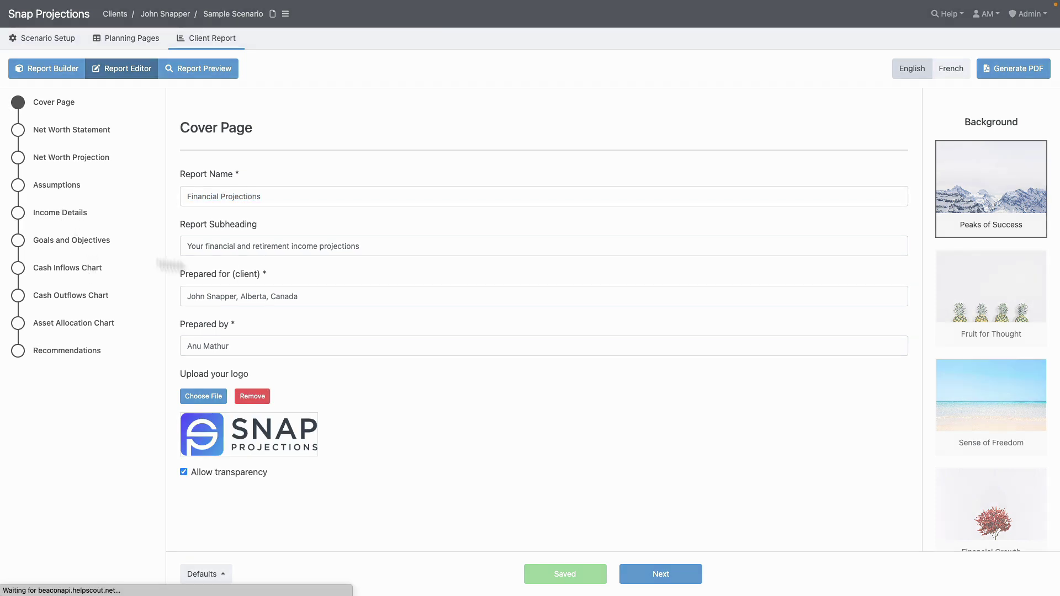
click(225, 523)
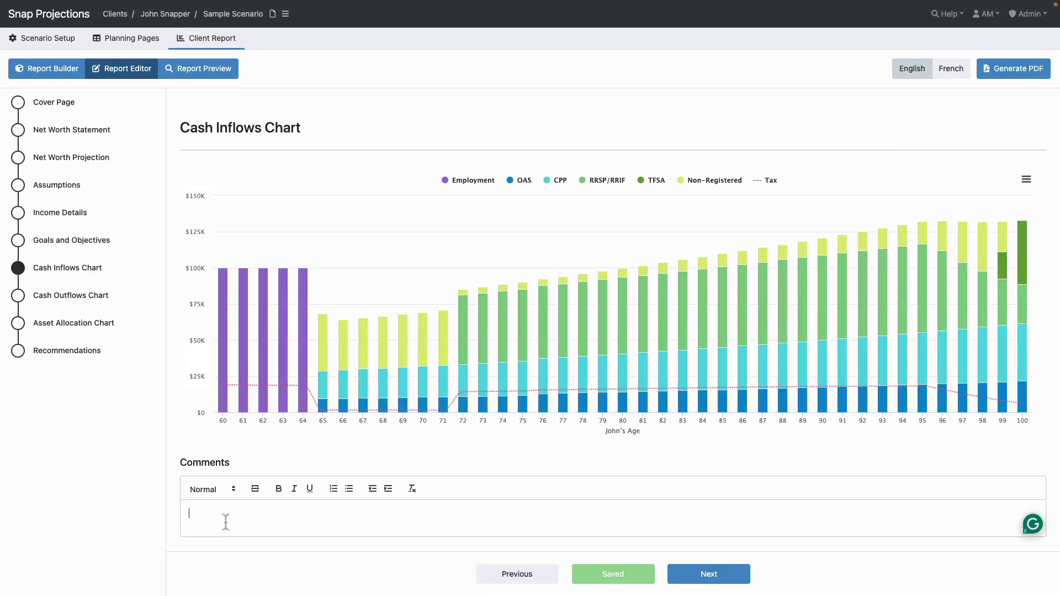
Toggle off the Employment and OAS legend series on the Cash Inflows Chart
click(484, 181)
click(521, 184)
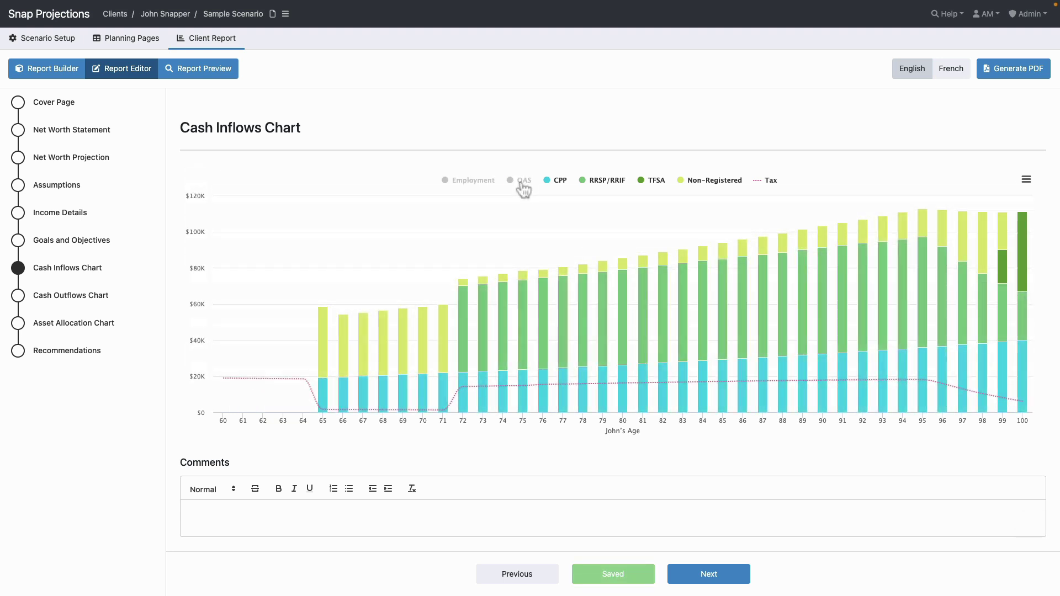
click(203, 68)
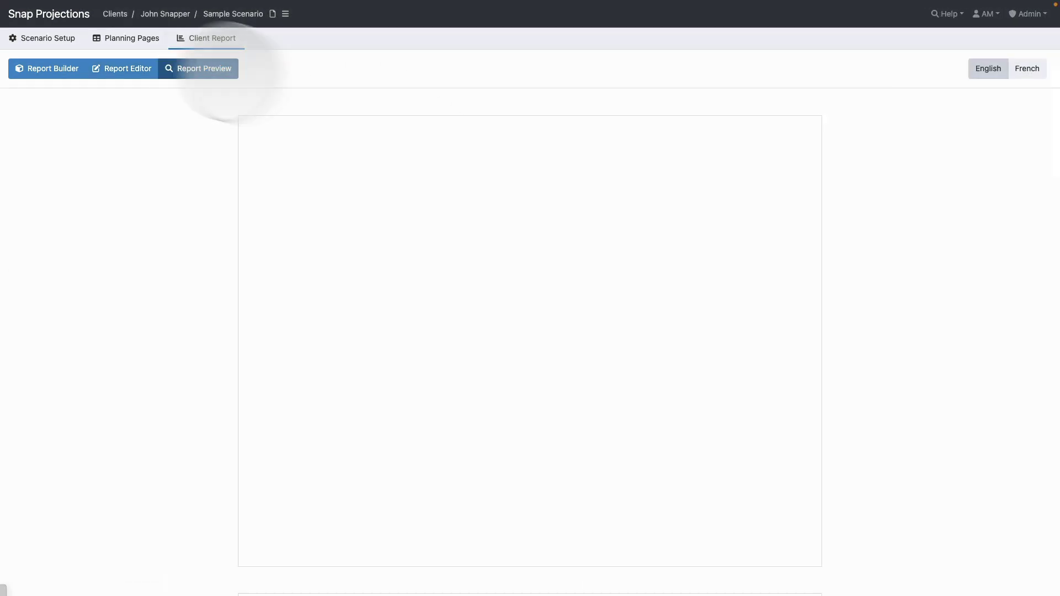
Scroll through the 15-page report preview, then back up to the Financial Projections cover
scroll(662, 279, down, 1)
scroll(662, 279, down, 3)
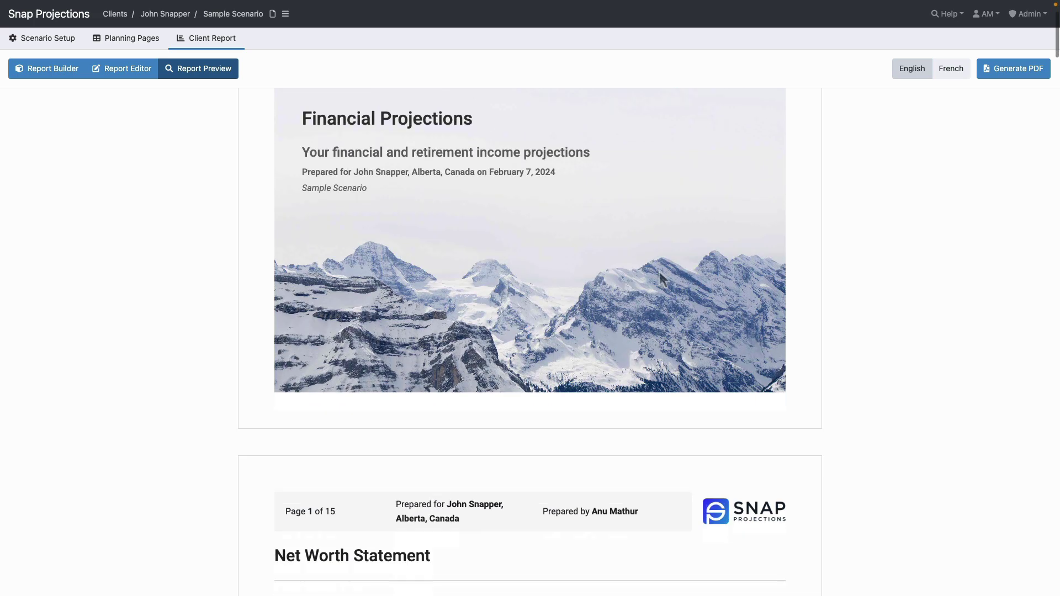
scroll(662, 279, down, 3)
scroll(663, 279, down, 1)
scroll(661, 276, down, 1)
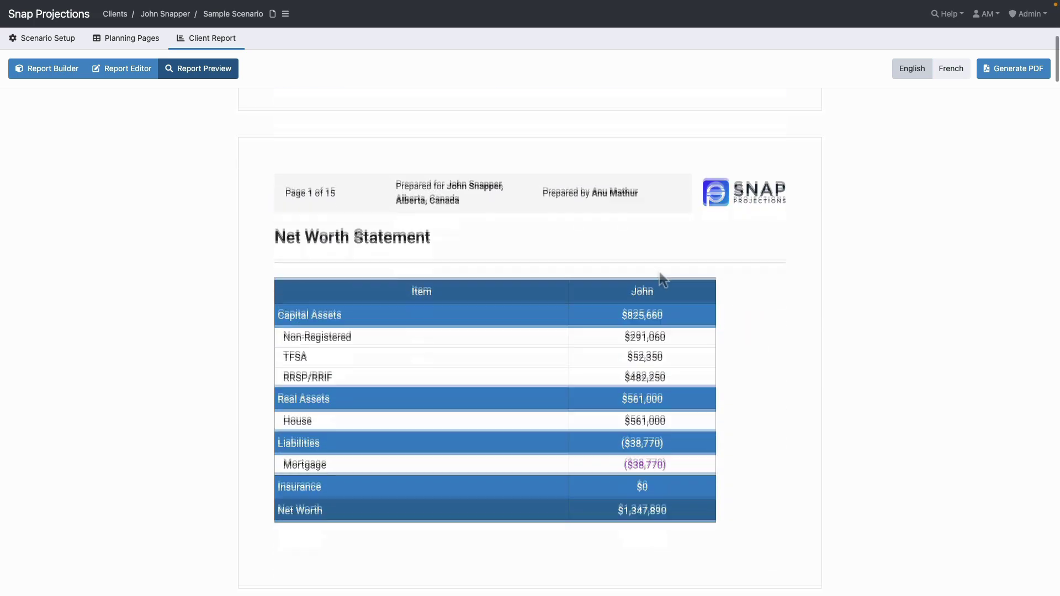
scroll(661, 276, down, 2)
click(1019, 68)
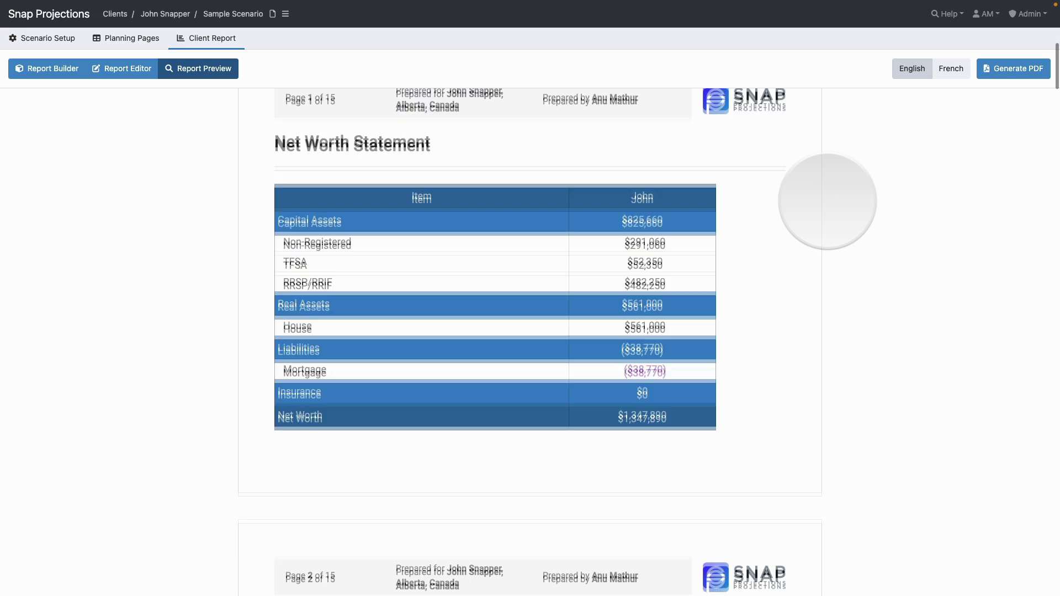
scroll(828, 200, up, 1)
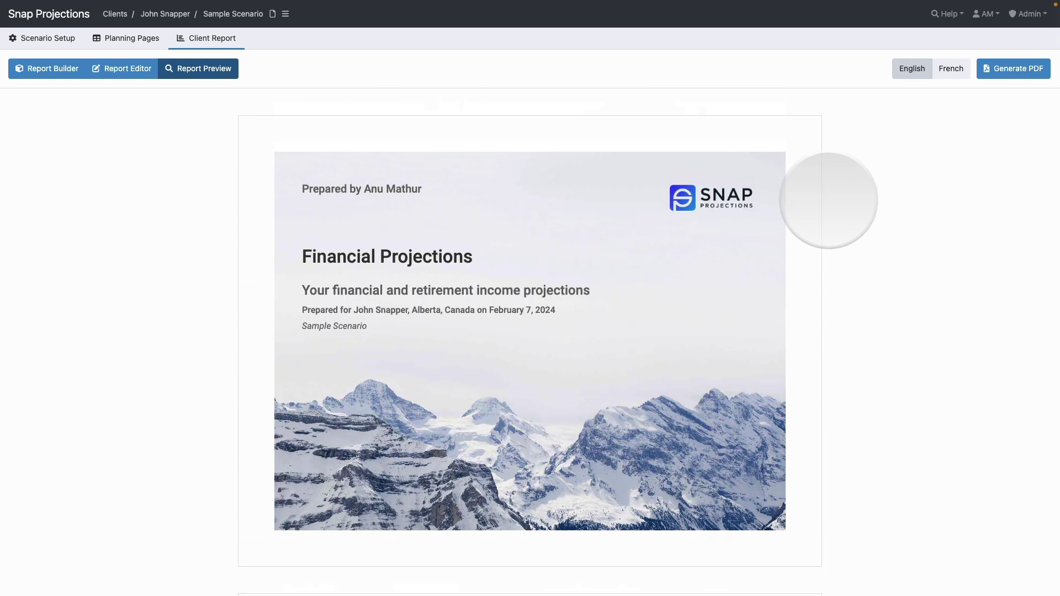
scroll(833, 196, up, 1)
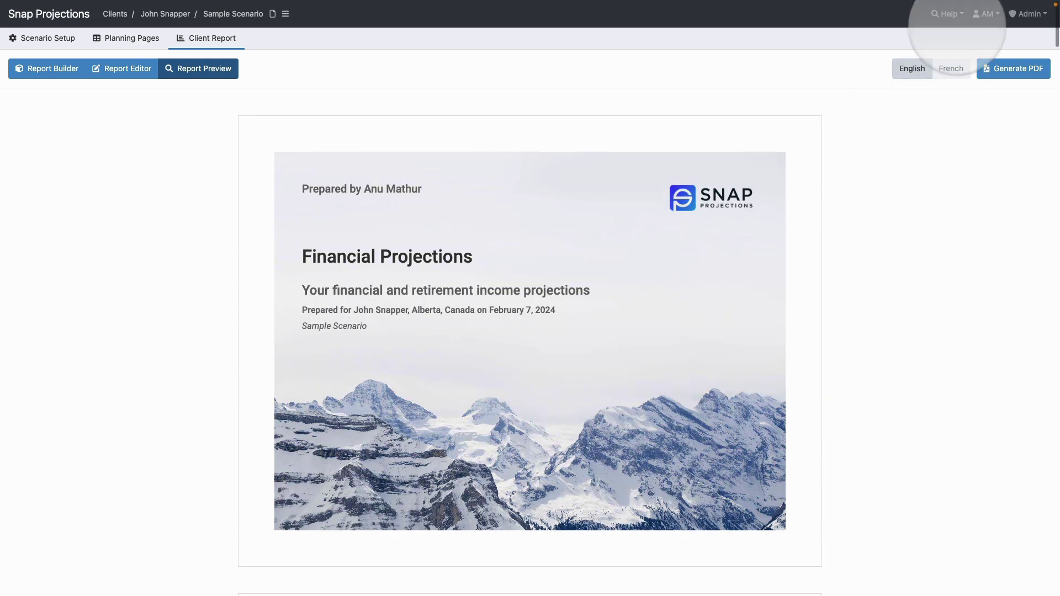